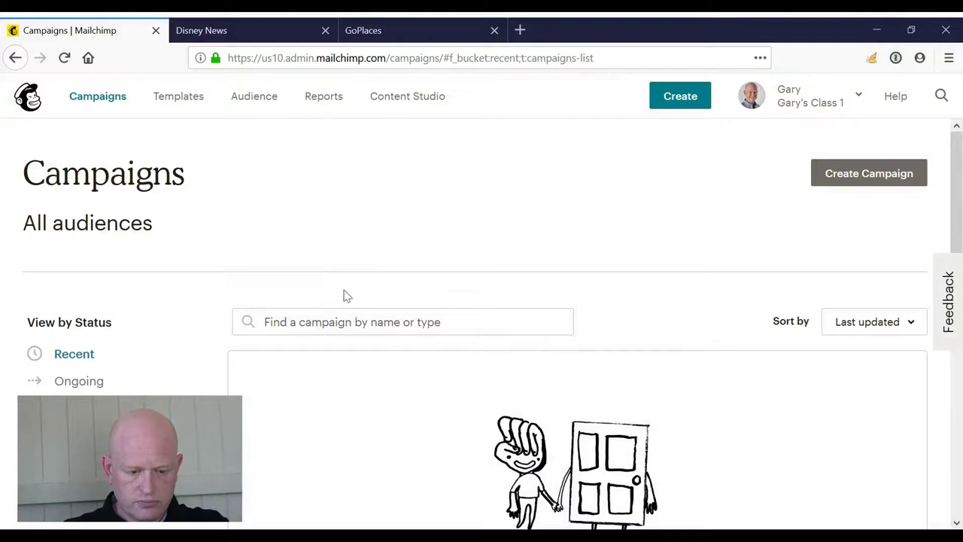
# - Examine the layout of the Disney News newsletter, from its header banner through the image, text and button sections
pyautogui.click(198, 30)
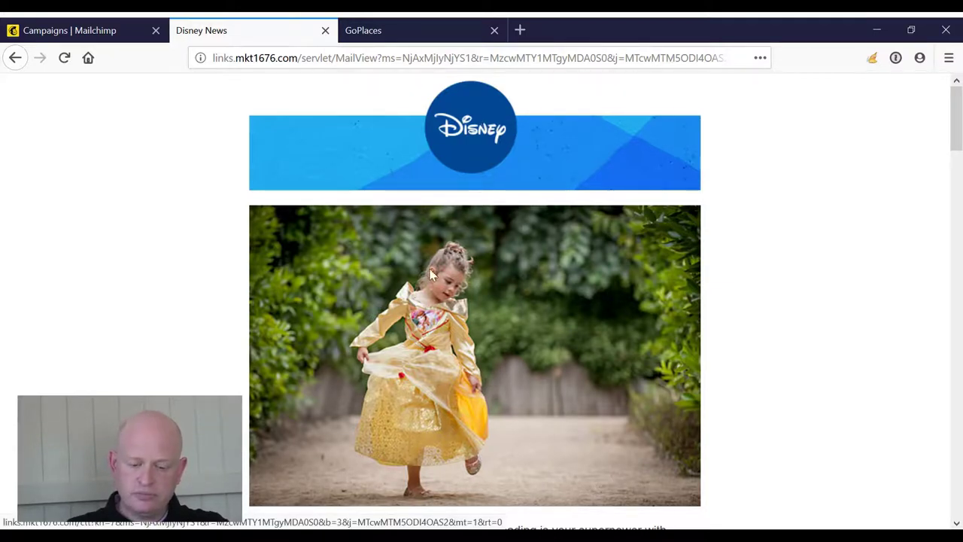
pyautogui.scroll(-5, 428, 280)
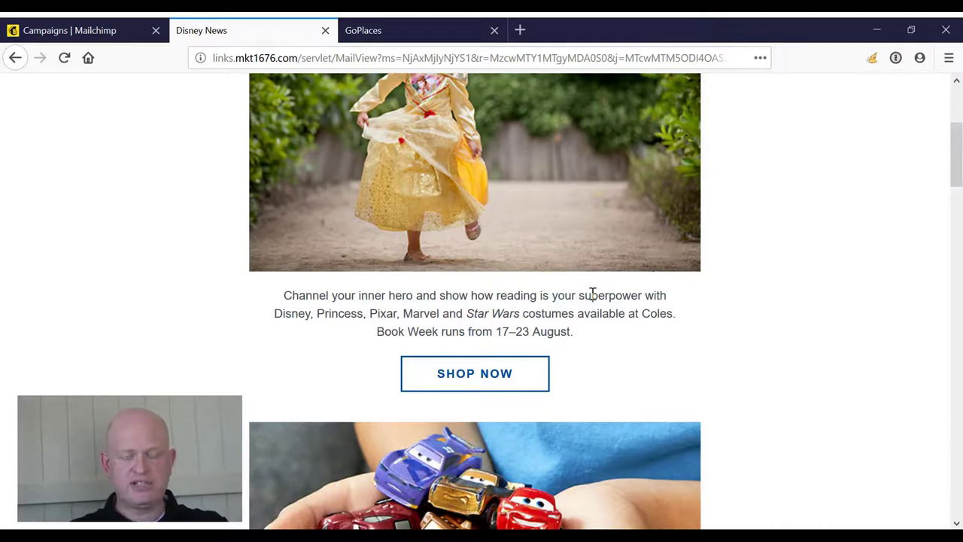
pyautogui.scroll(2, 592, 294)
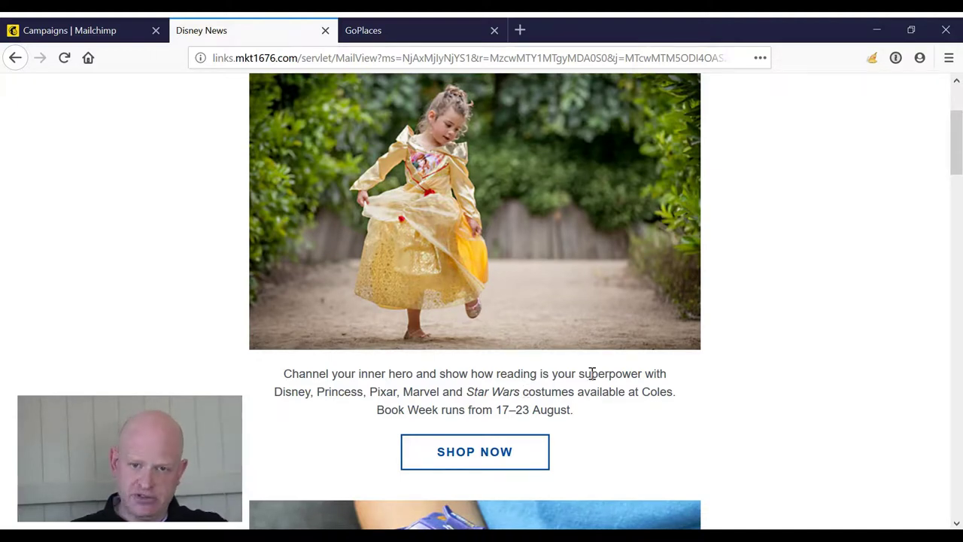
pyautogui.scroll(4, 591, 373)
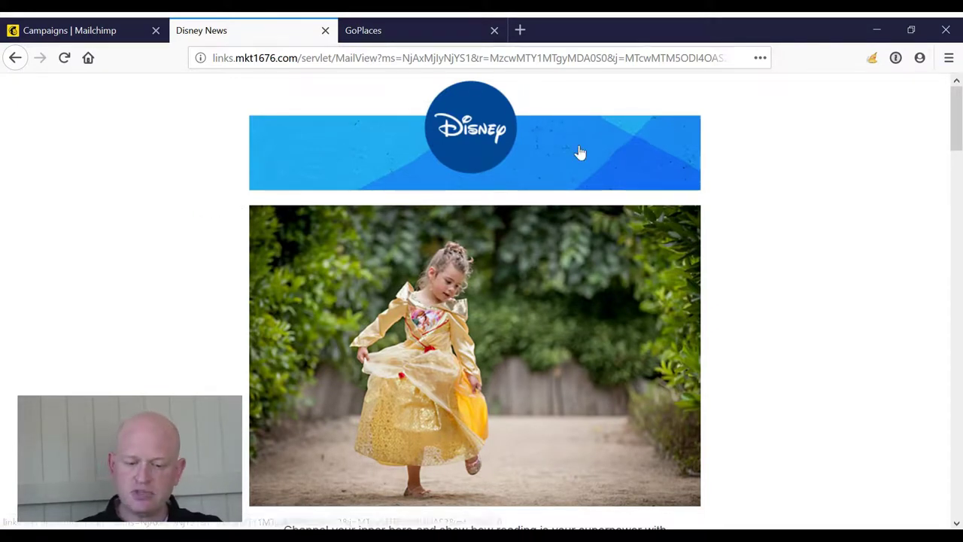
pyautogui.scroll(-5, 521, 294)
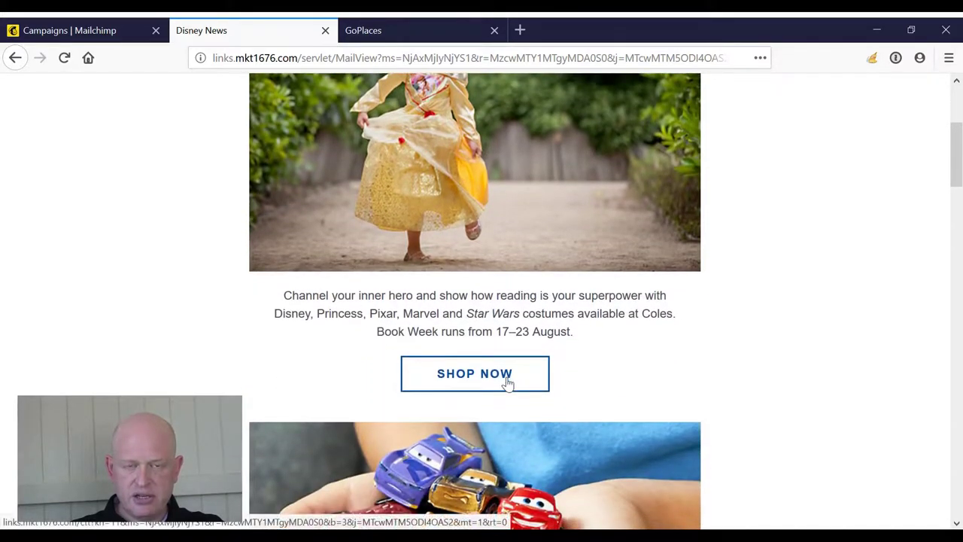
pyautogui.scroll(-3, 508, 384)
pyautogui.scroll(-5, 508, 384)
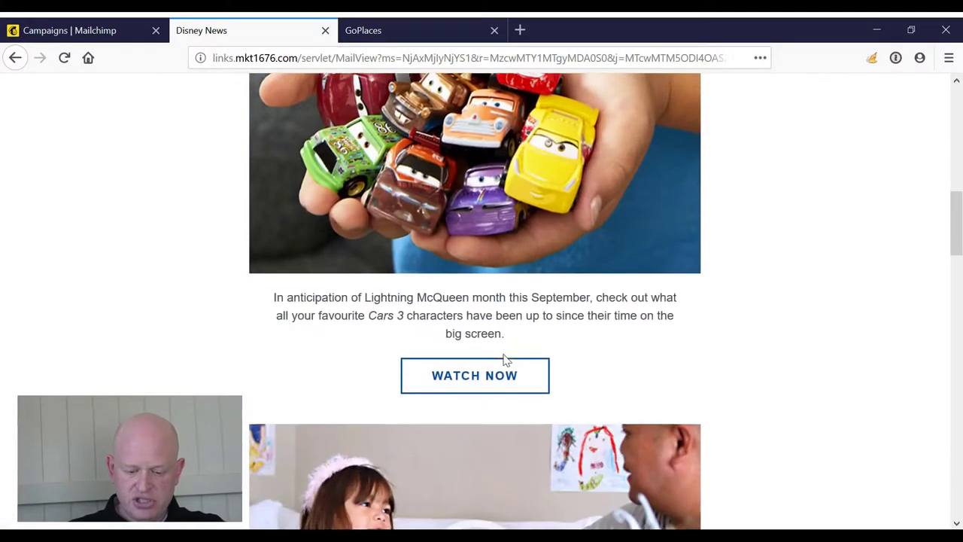
pyautogui.scroll(-6, 508, 354)
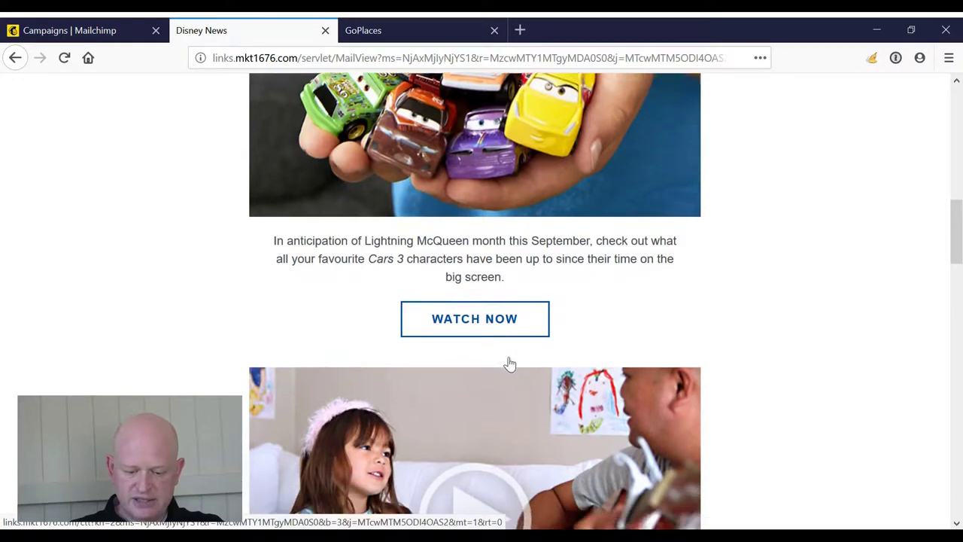
pyautogui.scroll(-1, 509, 364)
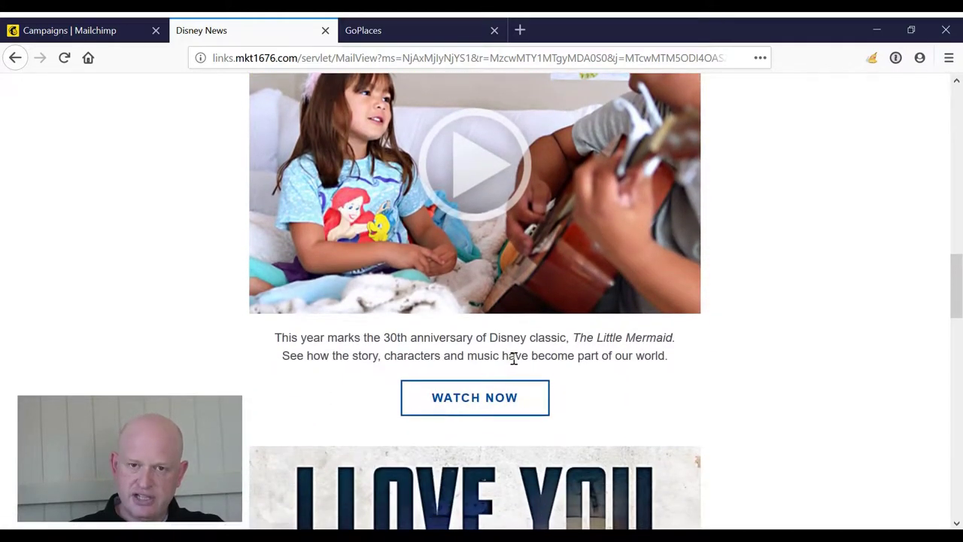
# - Examine the Toyota GoPlaces newsletter's layout, including its header, offer text, buttons, animated image and finance section
pyautogui.click(420, 25)
pyautogui.scroll(10, 599, 237)
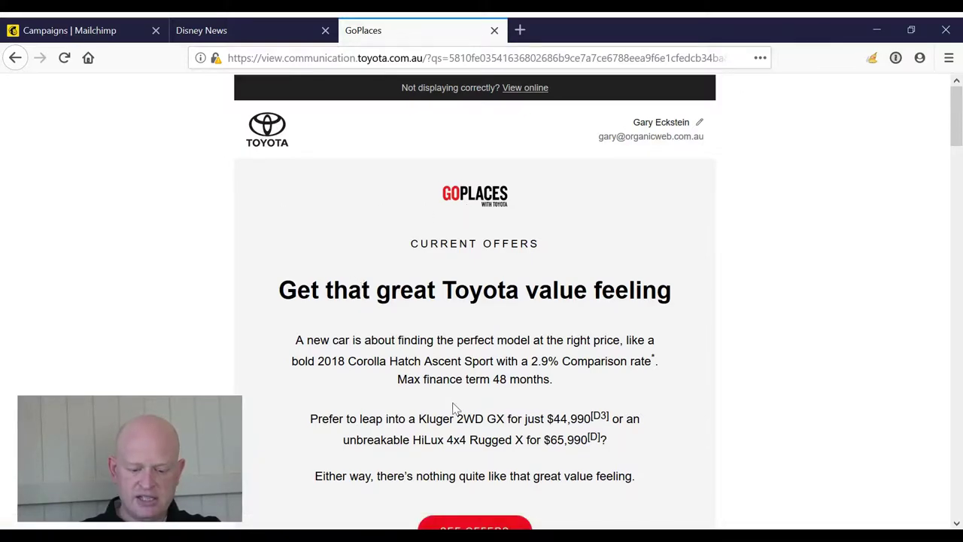
pyautogui.scroll(-5, 454, 408)
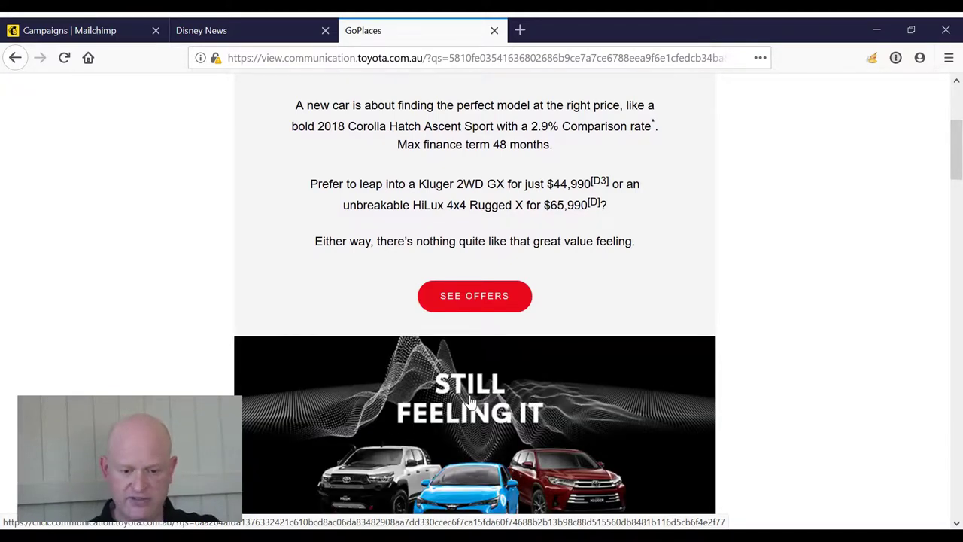
pyautogui.scroll(3, 471, 401)
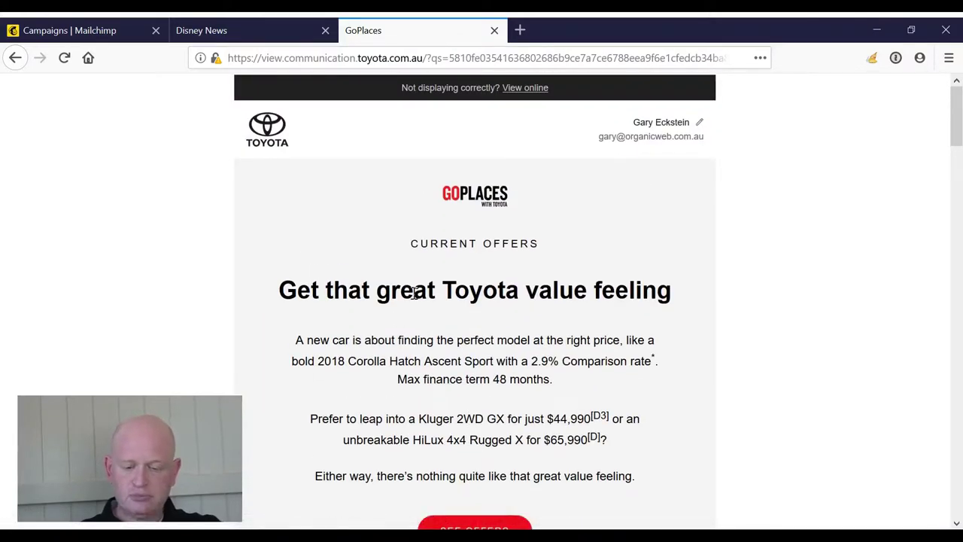
pyautogui.scroll(-3, 448, 388)
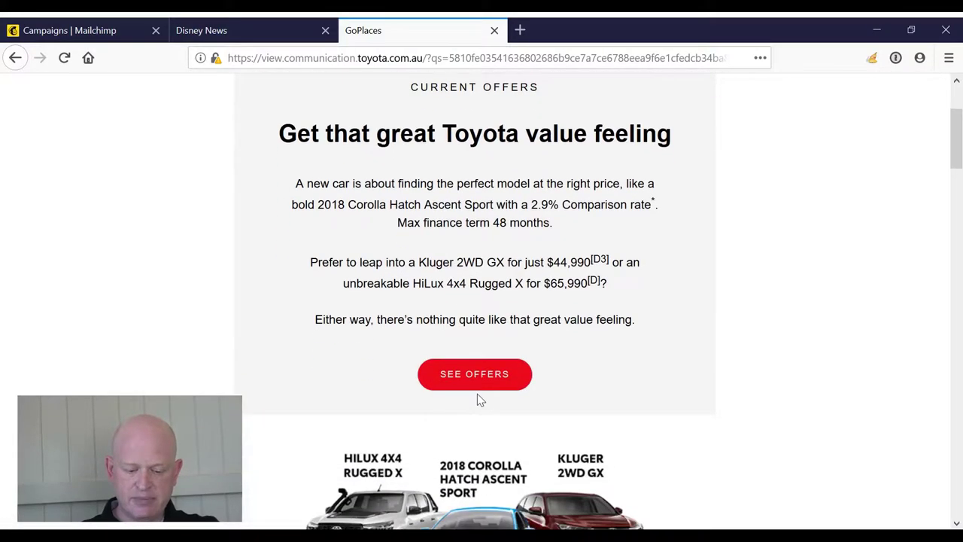
pyautogui.scroll(-3, 480, 399)
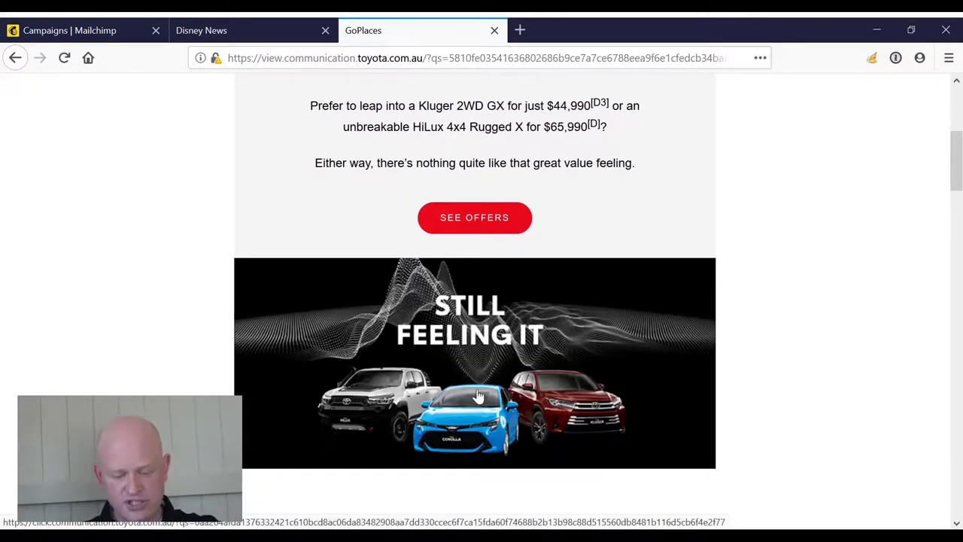
pyautogui.scroll(-3, 476, 387)
pyautogui.scroll(-3, 467, 361)
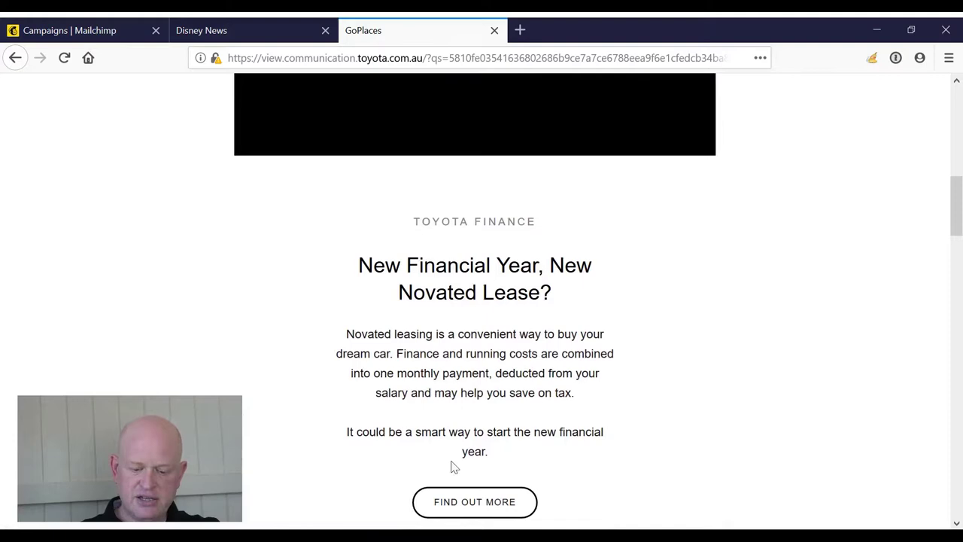
pyautogui.scroll(-3, 454, 467)
pyautogui.scroll(-3, 456, 465)
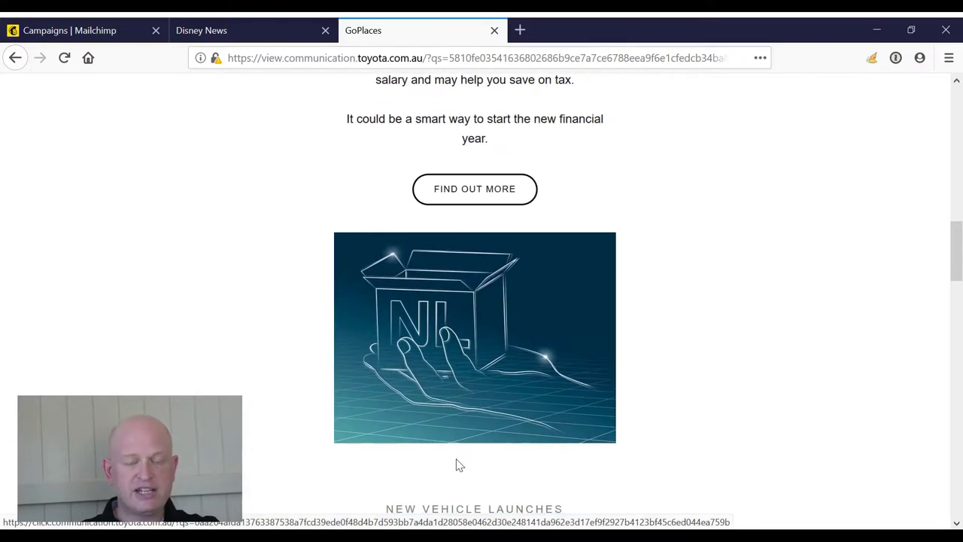
pyautogui.scroll(5, 457, 459)
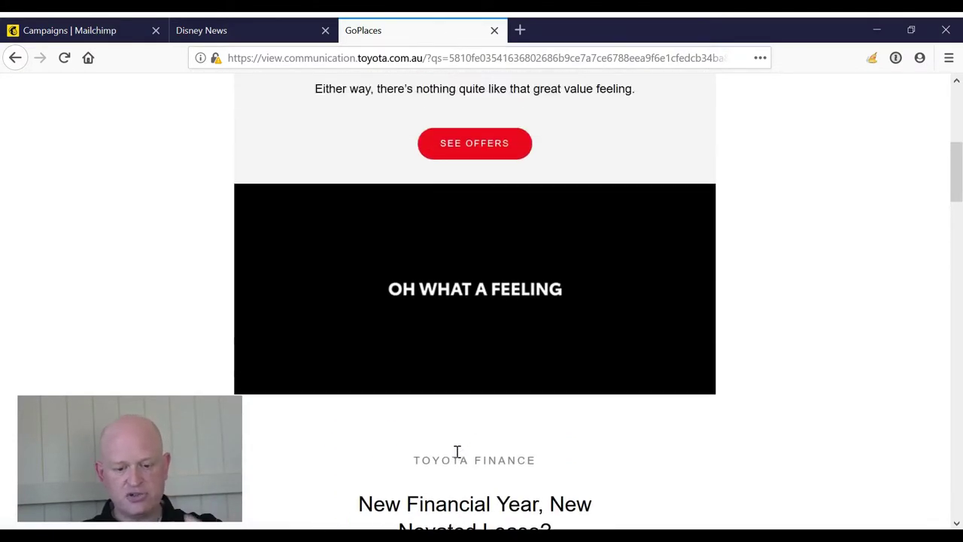
pyautogui.scroll(5, 457, 451)
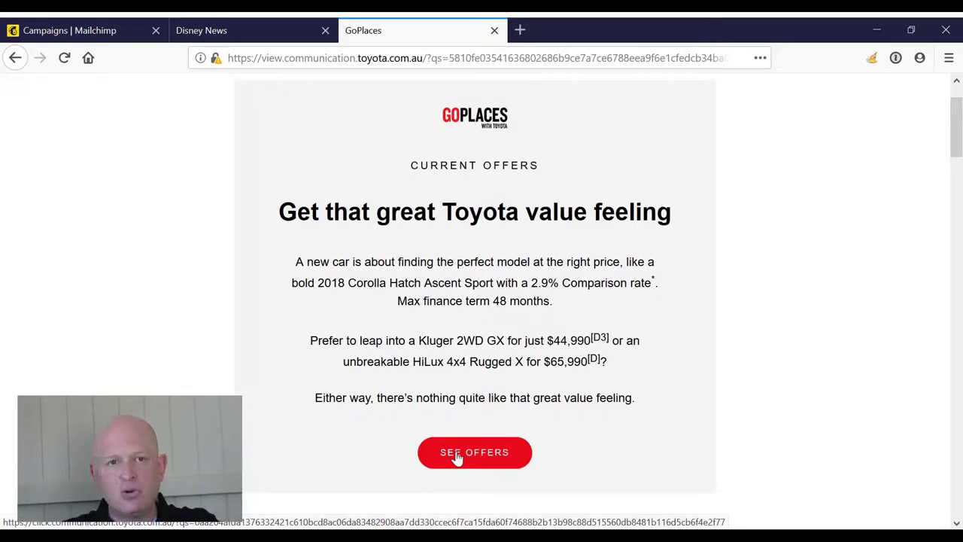
pyautogui.scroll(2, 331, 161)
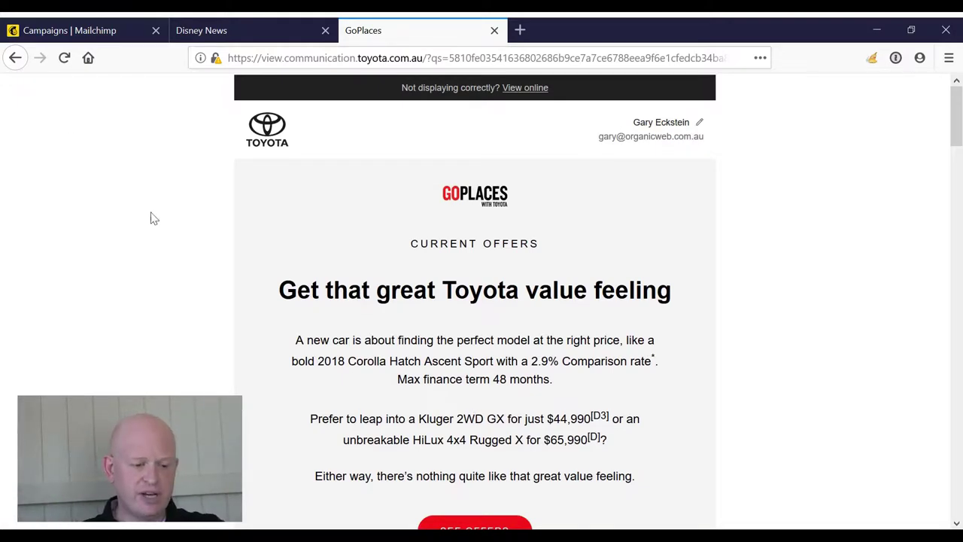
# - Return to Mailchimp and create a regular email campaign named "OrganicWeb.com.au Demo"
pyautogui.click(41, 35)
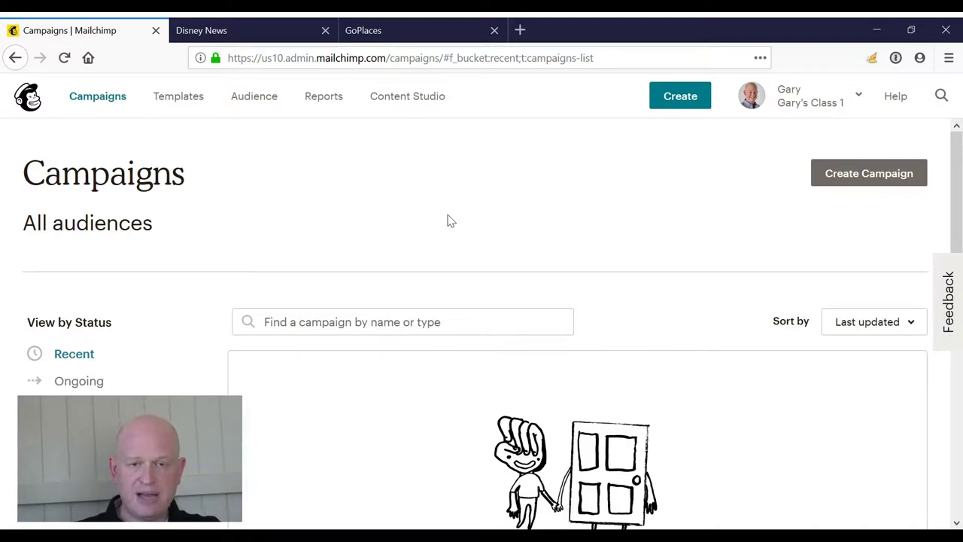
pyautogui.click(845, 178)
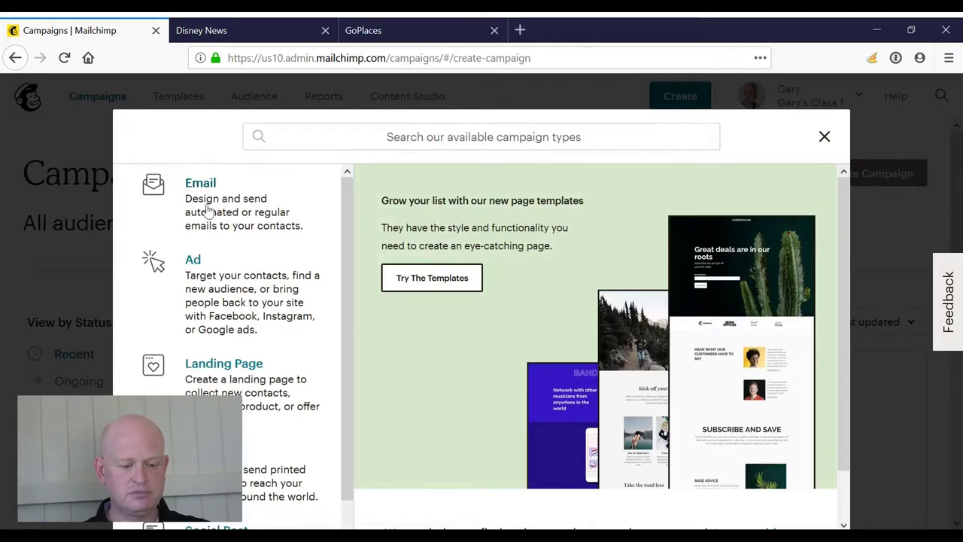
pyautogui.click(209, 210)
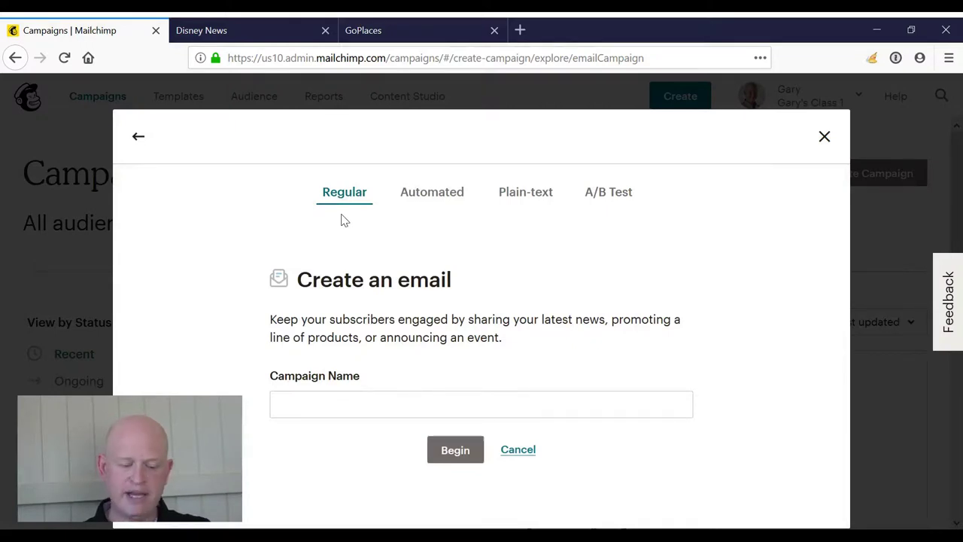
pyautogui.click(393, 402)
pyautogui.write('OrganicWeb.com.au Demo')
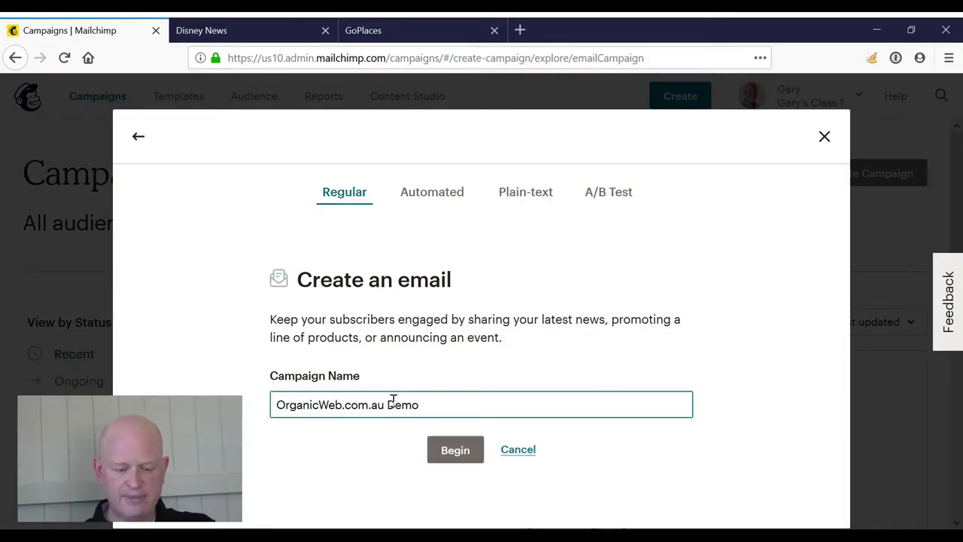
pyautogui.click(441, 361)
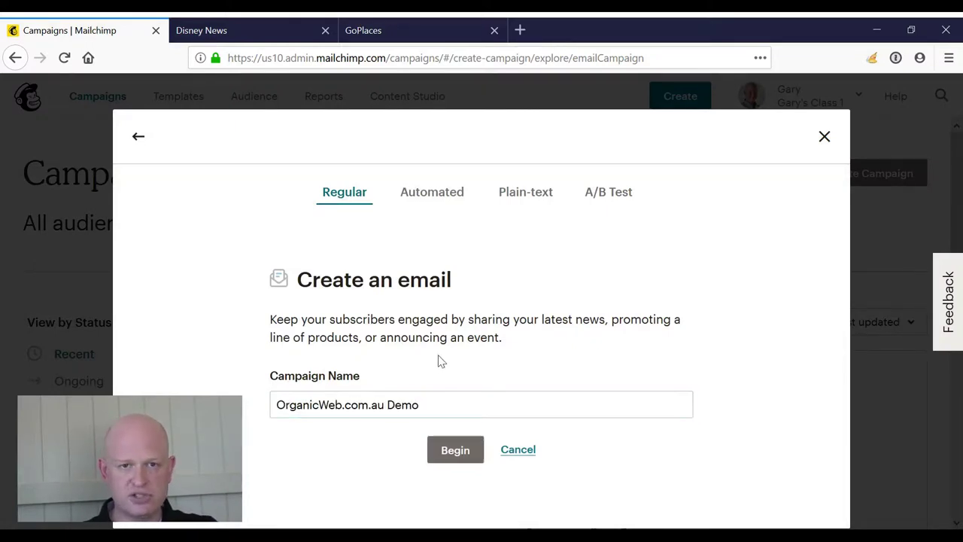
pyautogui.click(458, 449)
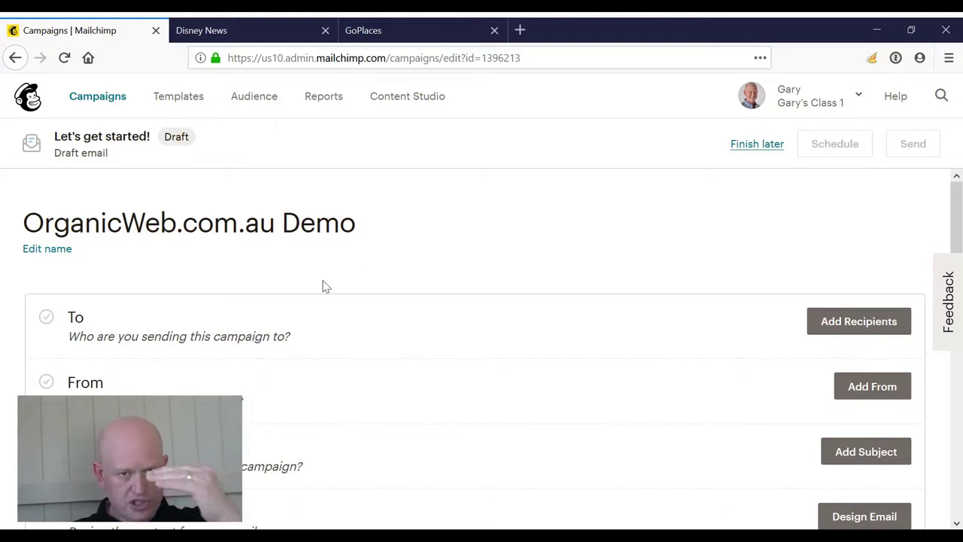
# - Start designing the campaign's email content with the basic 1 Column layout
pyautogui.scroll(-4, 325, 286)
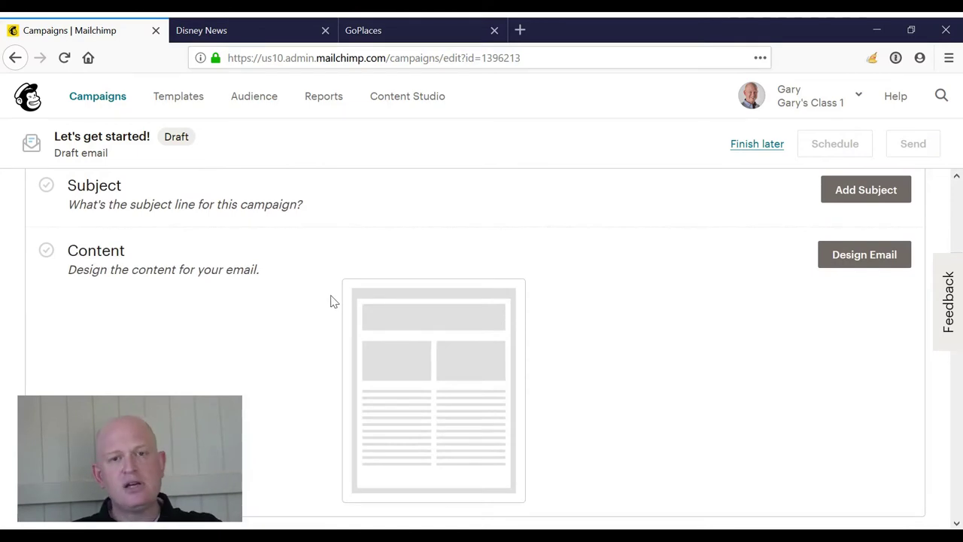
pyautogui.click(841, 259)
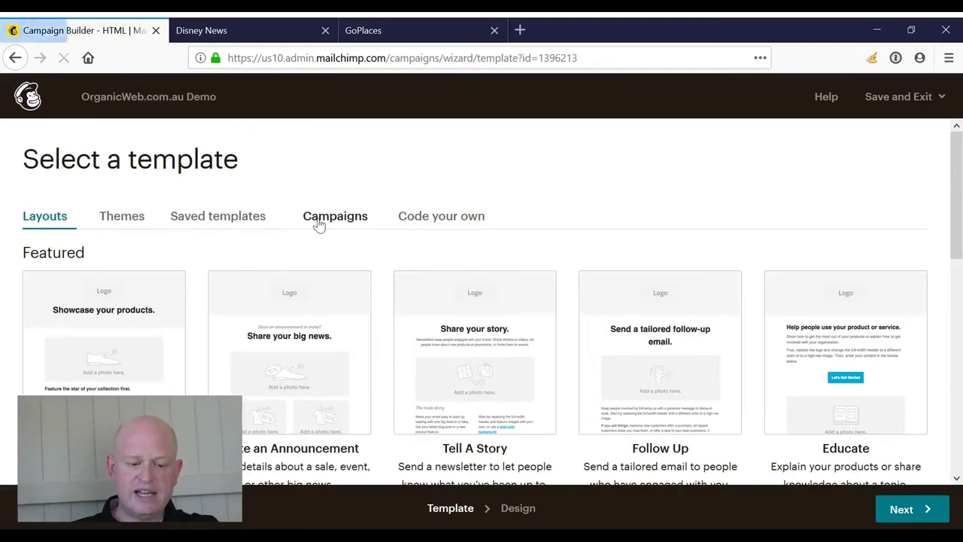
pyautogui.scroll(-2, 238, 258)
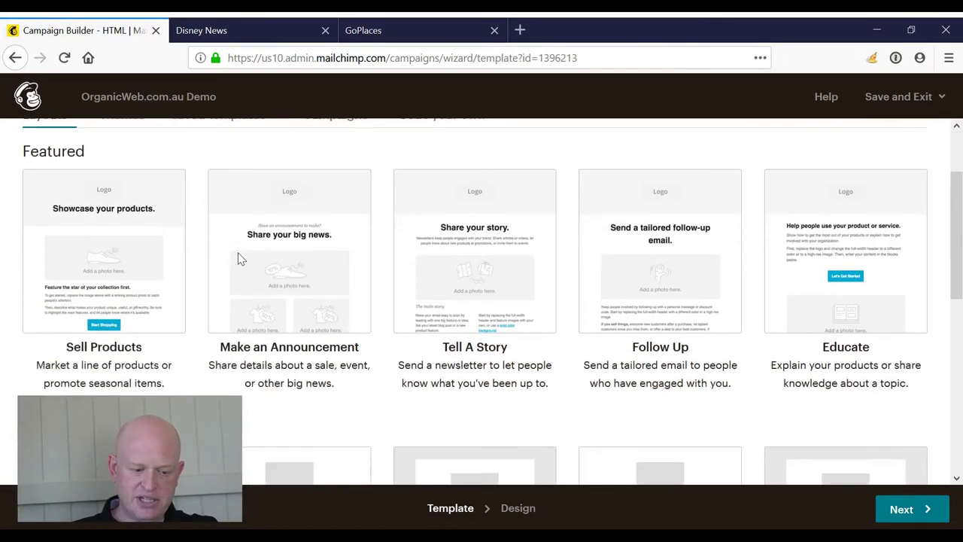
pyautogui.scroll(-3, 237, 258)
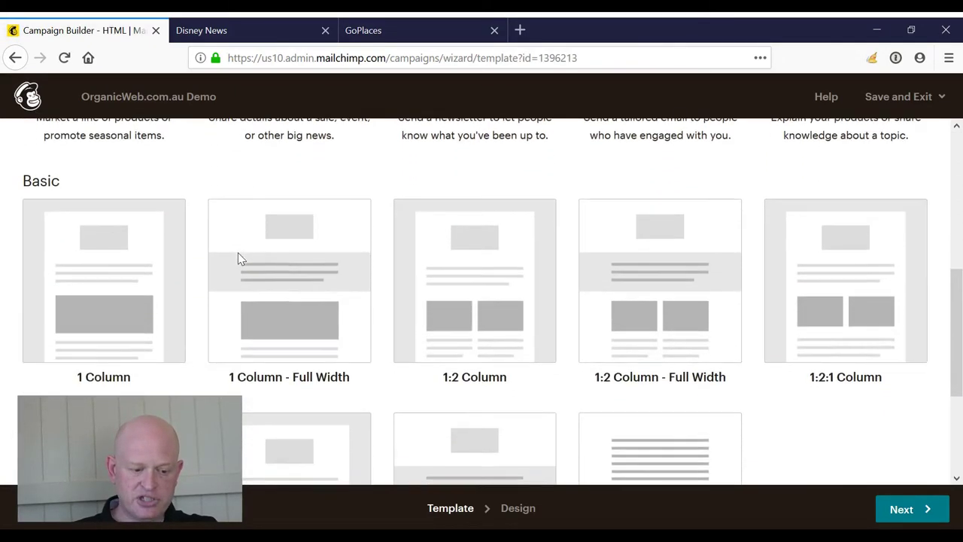
pyautogui.click(112, 259)
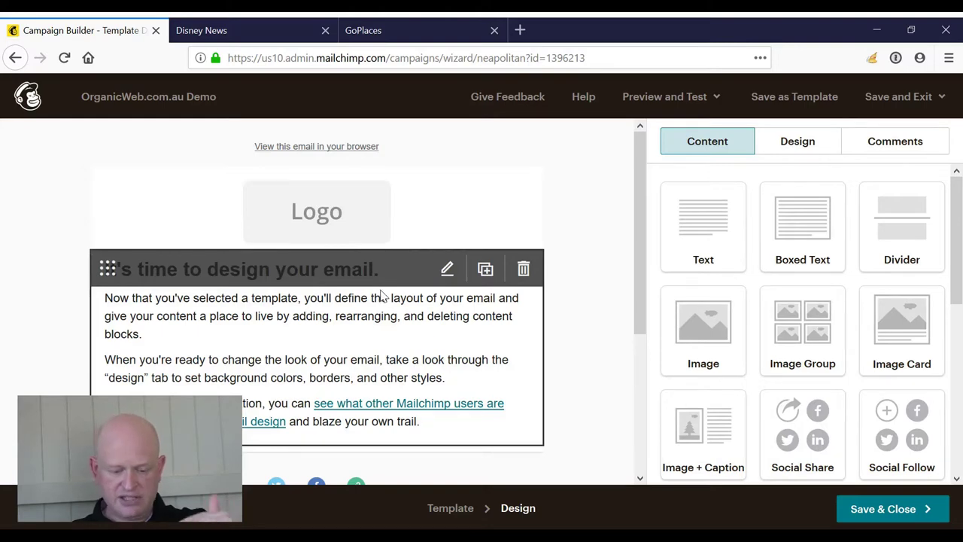
# - Delete the social follow block and the divider directly below it from the email
pyautogui.scroll(-3, 398, 354)
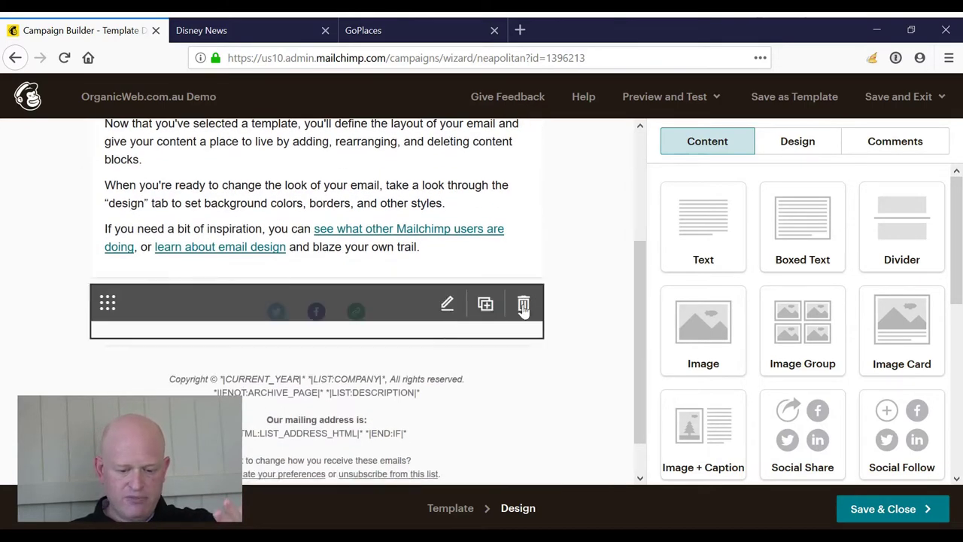
pyautogui.click(524, 307)
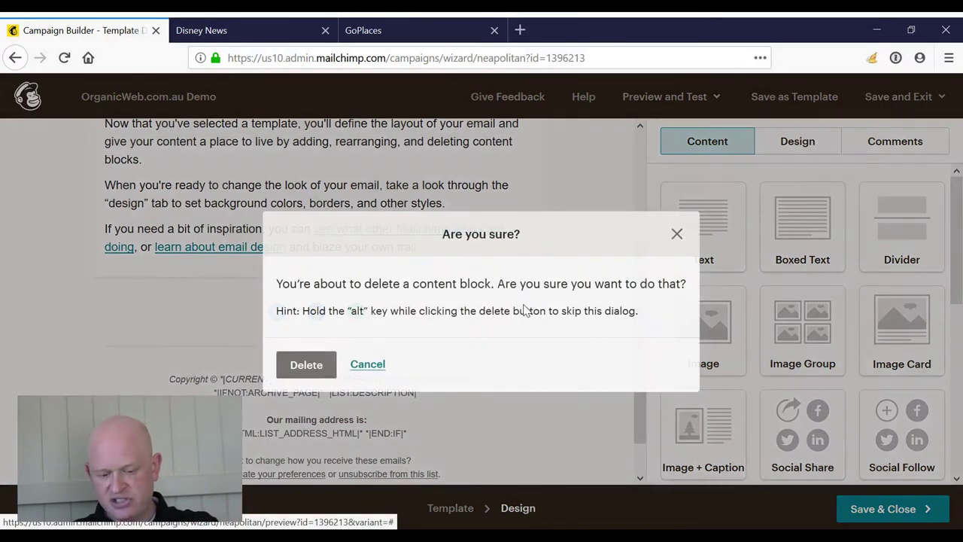
pyautogui.click(322, 374)
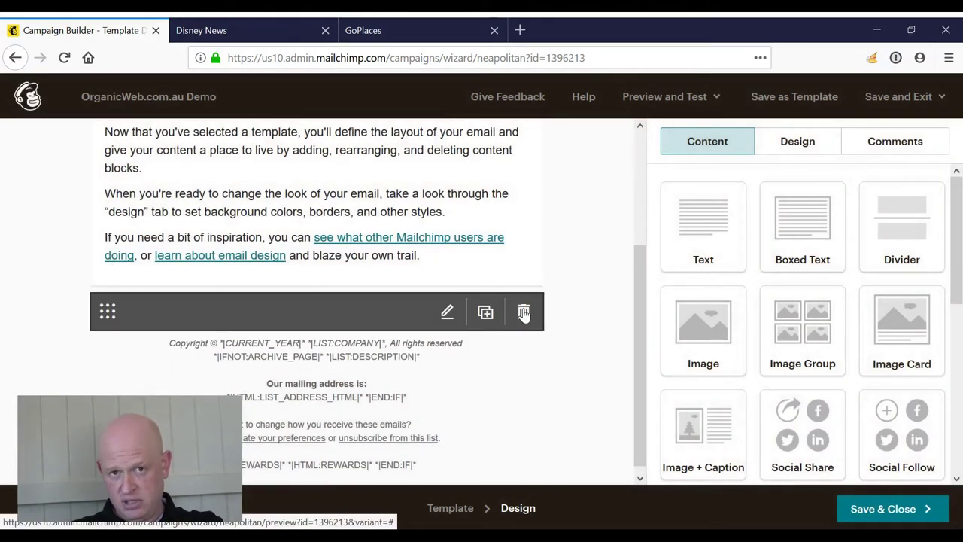
pyautogui.click(524, 313)
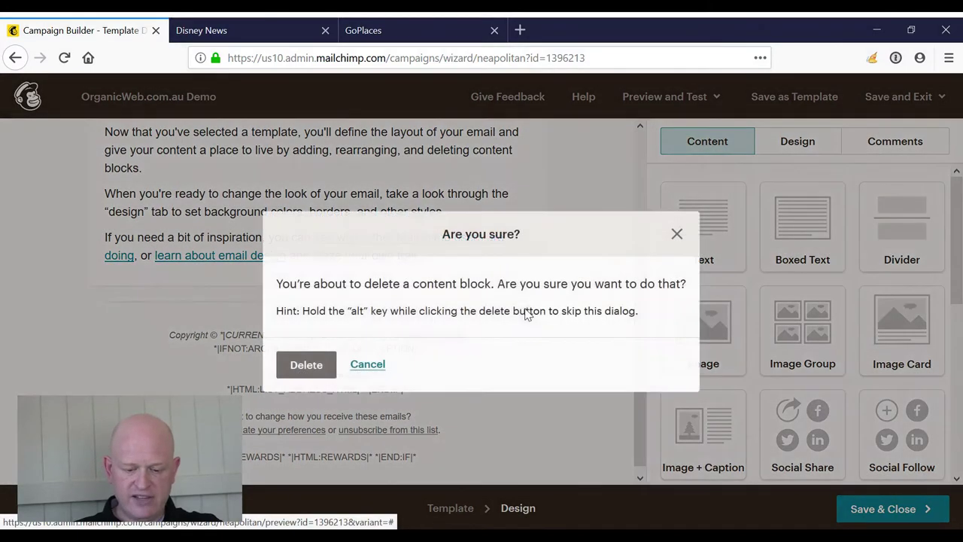
pyautogui.click(307, 365)
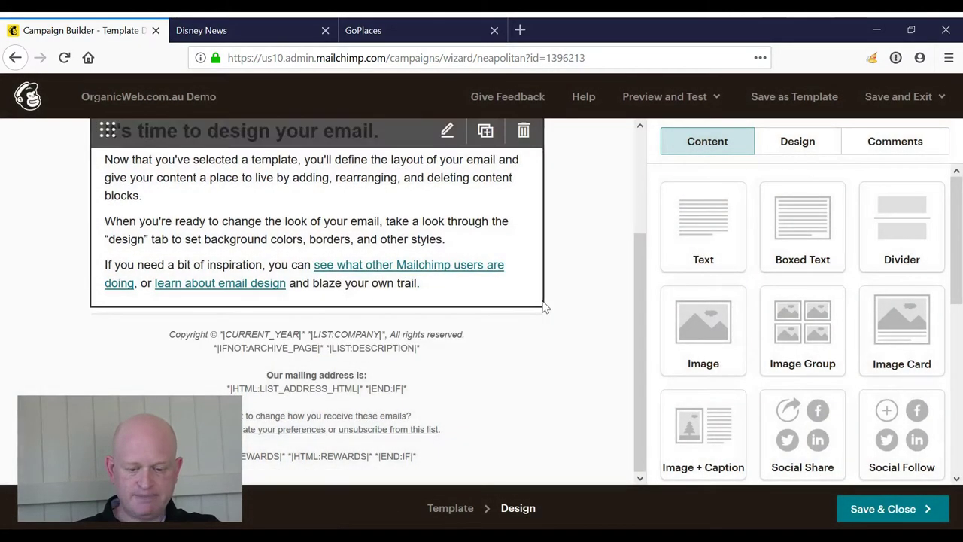
pyautogui.scroll(3, 559, 302)
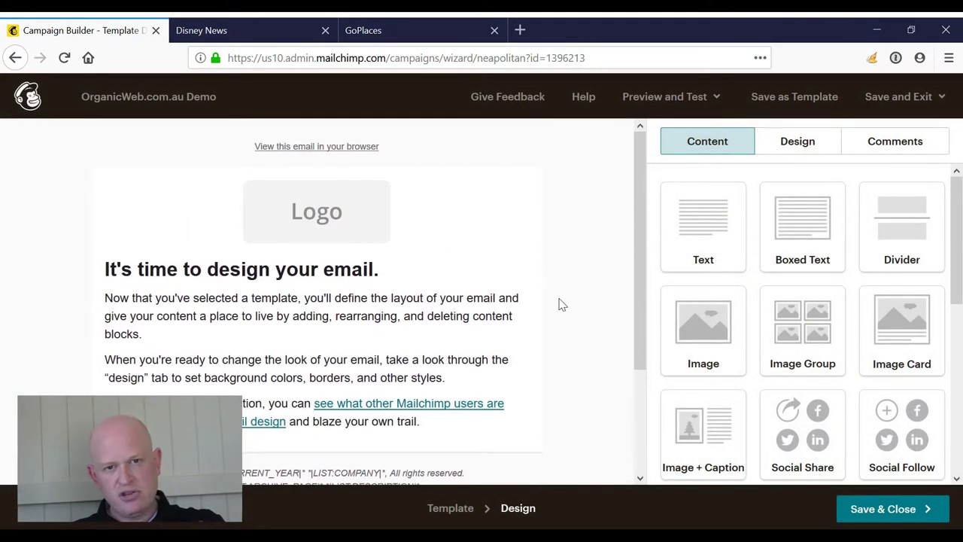
# - Add an image block between the logo and the text block, leaving it without an image, and close its settings
pyautogui.moveTo(370, 208)
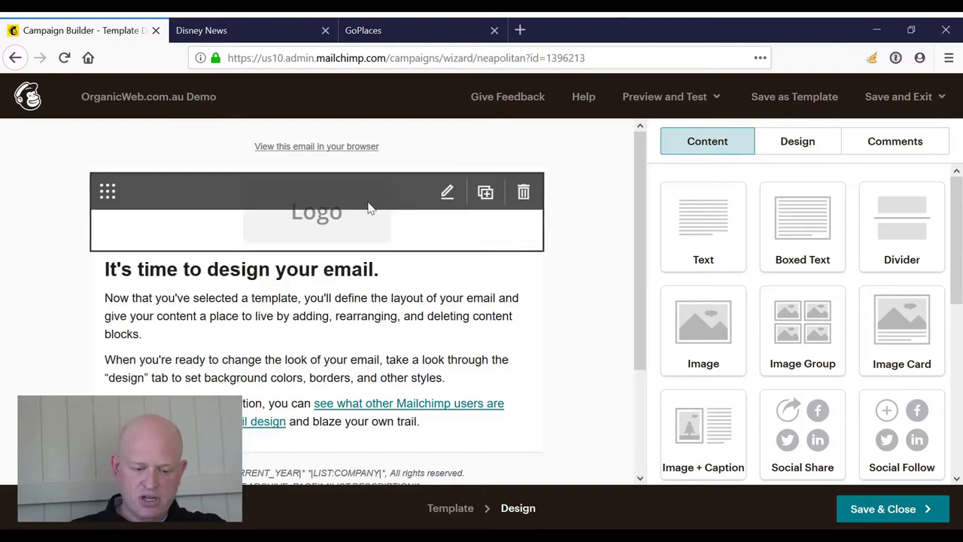
pyautogui.moveTo(707, 324); pyautogui.dragTo(436, 278)
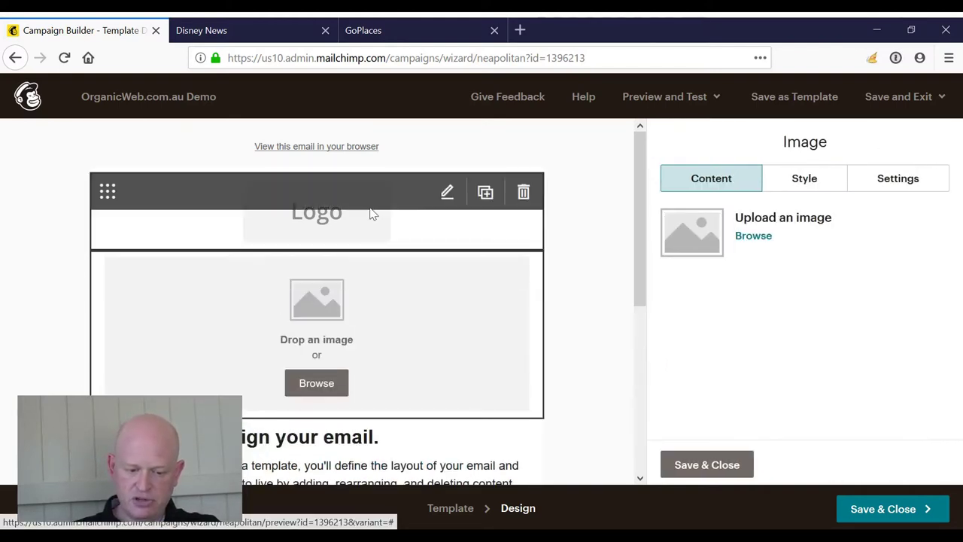
pyautogui.scroll(-4, 380, 337)
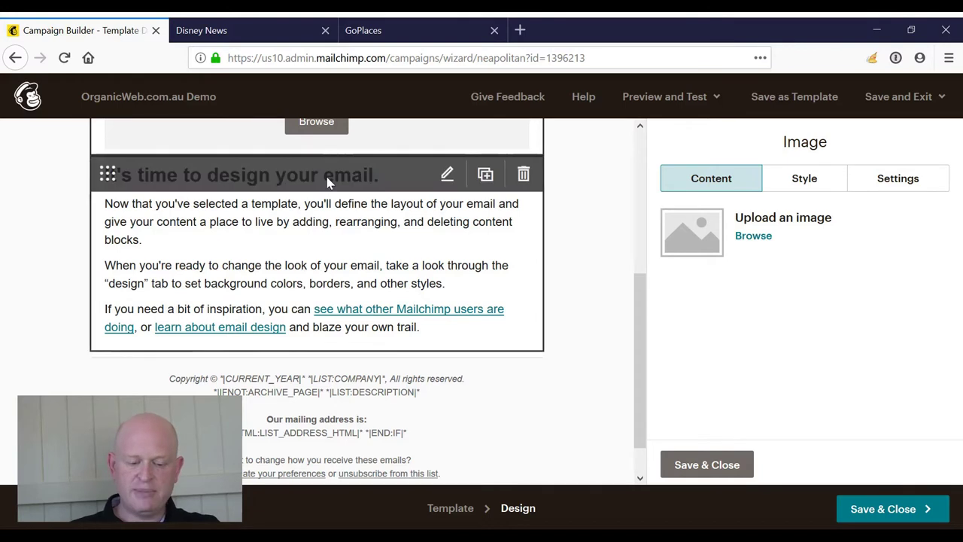
pyautogui.click(696, 468)
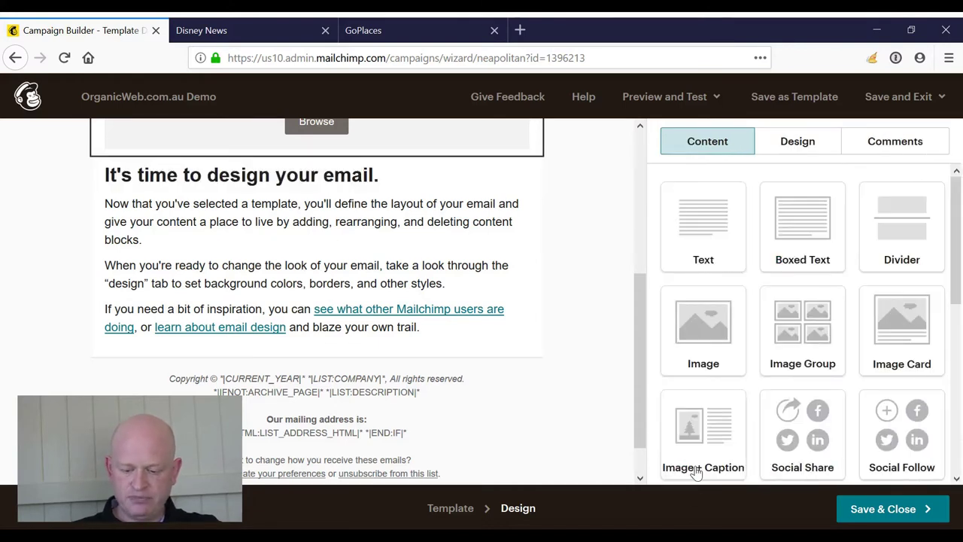
# - Add a button block directly below the email's text block
pyautogui.scroll(-5, 694, 412)
pyautogui.moveTo(702, 267); pyautogui.dragTo(450, 359)
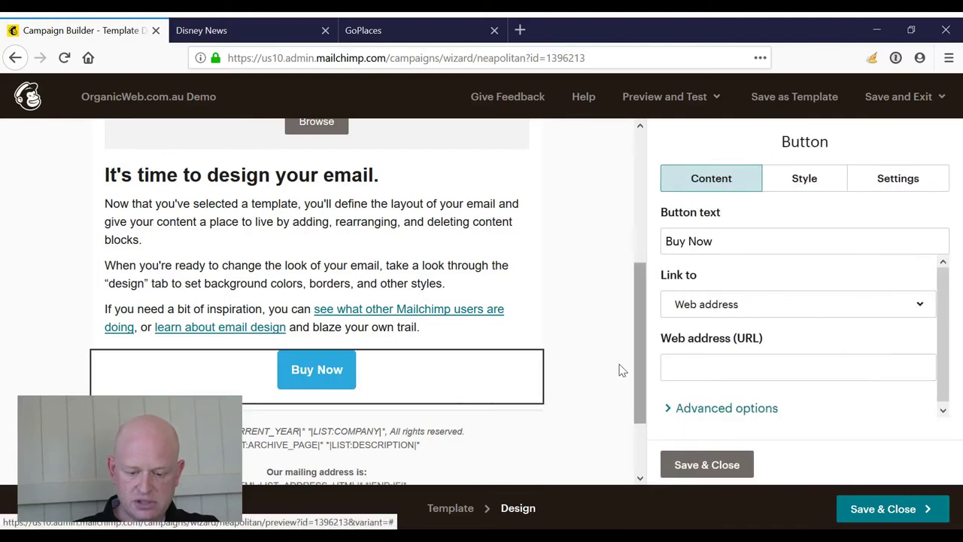
pyautogui.moveTo(635, 330); pyautogui.dragTo(639, 238)
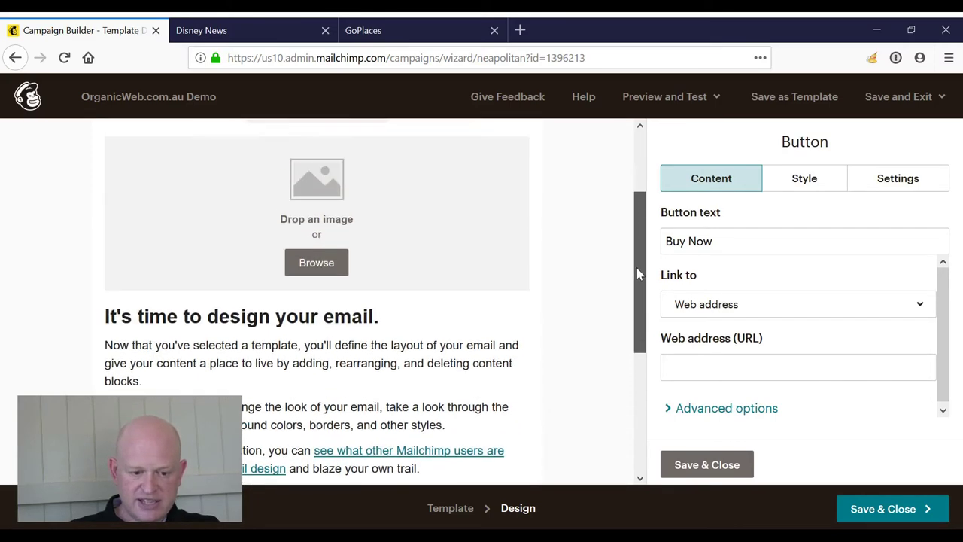
# - Compare the email's layout with the Disney newsletter's header, main image, text and button, and return to the Mailchimp campaign
pyautogui.click(280, 36)
pyautogui.scroll(5, 354, 210)
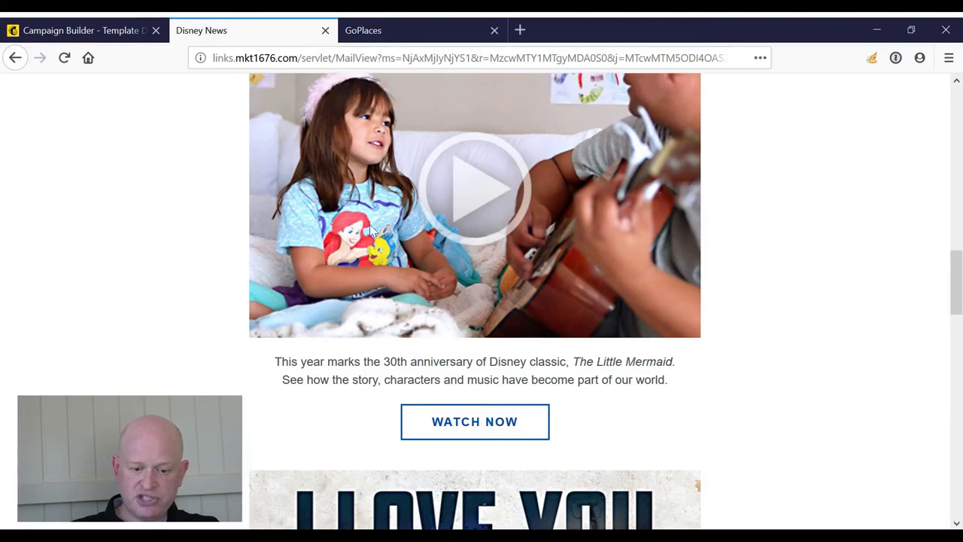
pyautogui.scroll(8, 391, 275)
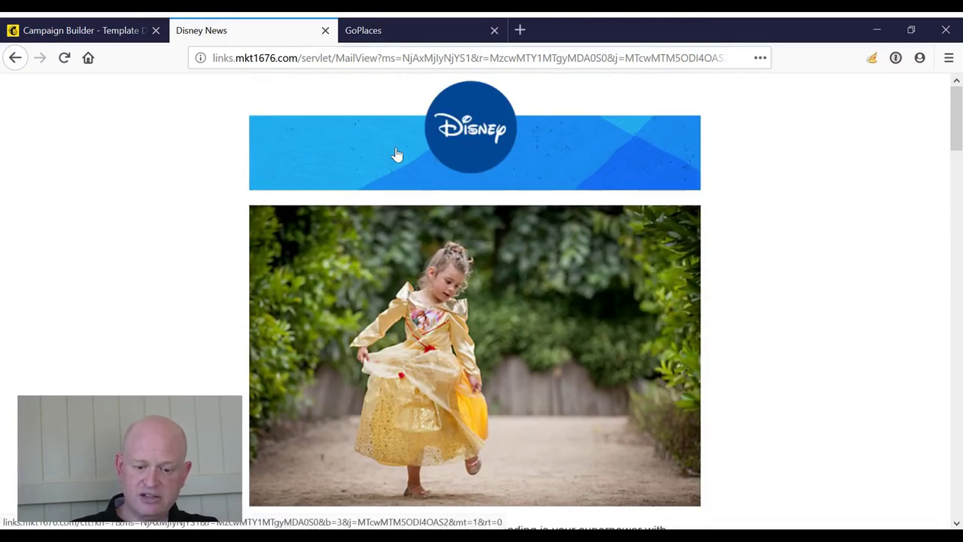
pyautogui.scroll(-3, 441, 349)
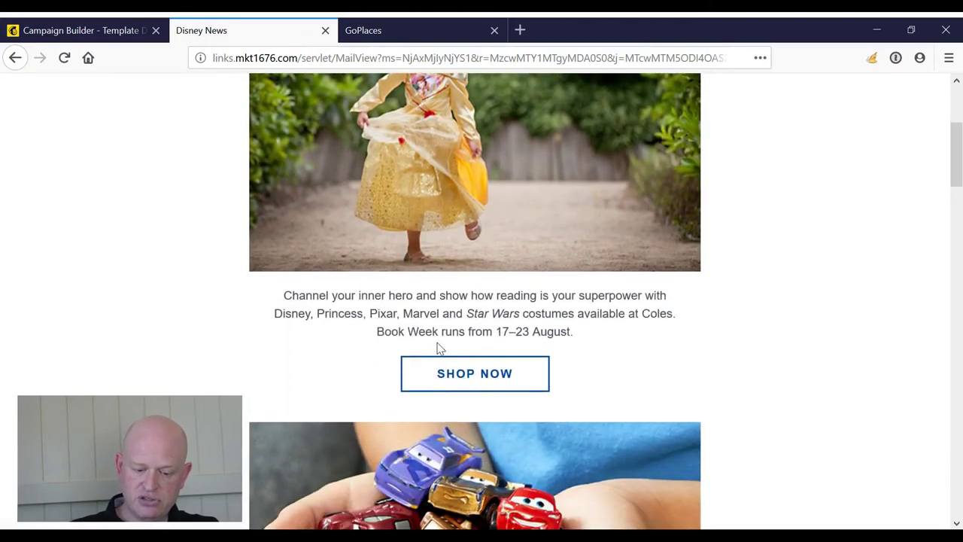
pyautogui.click(111, 28)
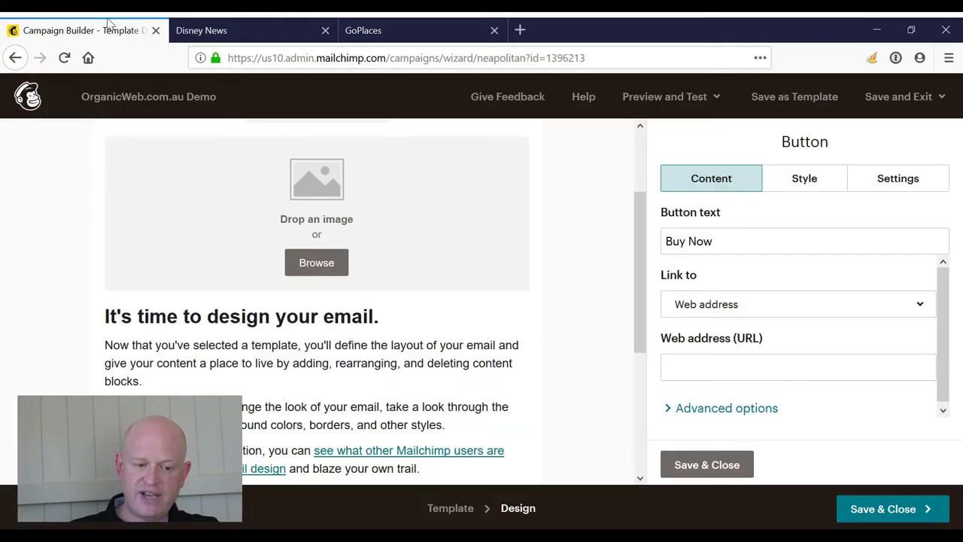
pyautogui.scroll(3, 582, 241)
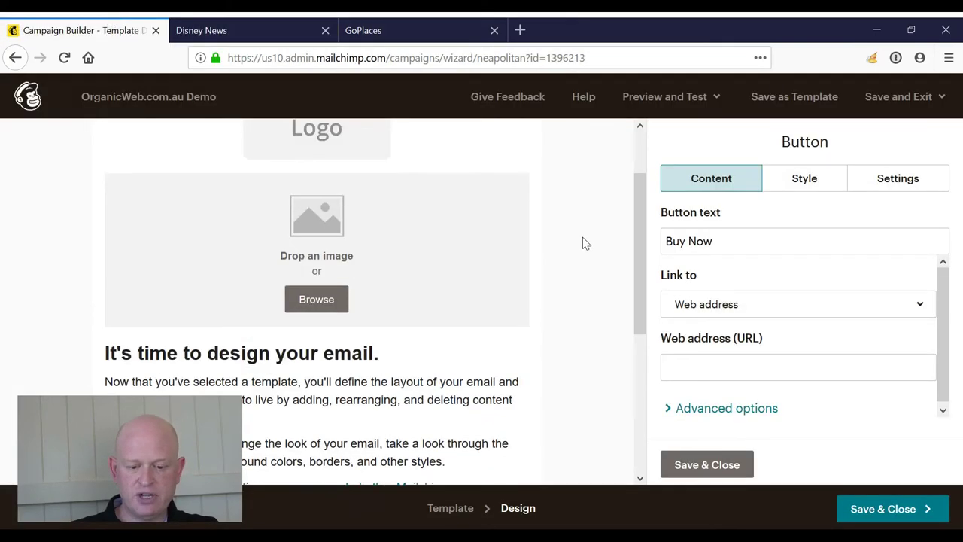